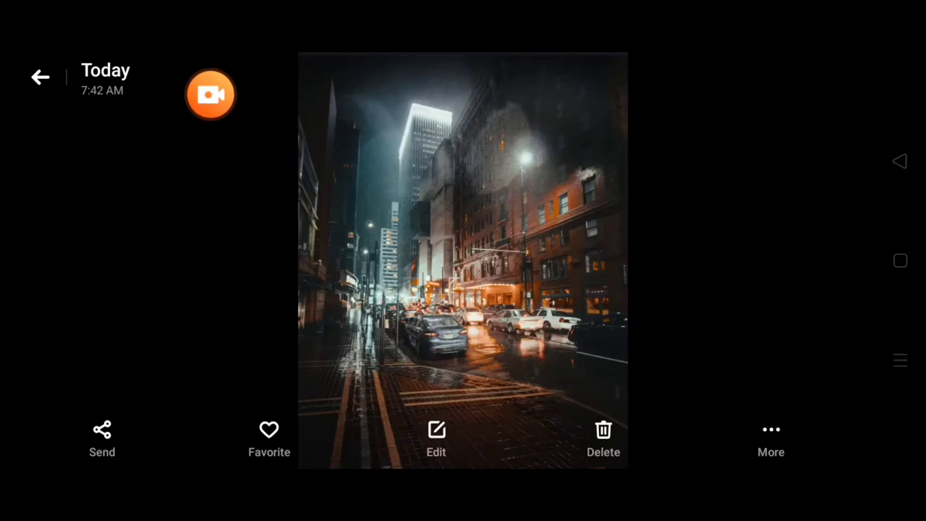
Send the April 14 rainy street photo to Lightroom and open it from All Photos
click(102, 434)
drag(651, 384, 217, 383)
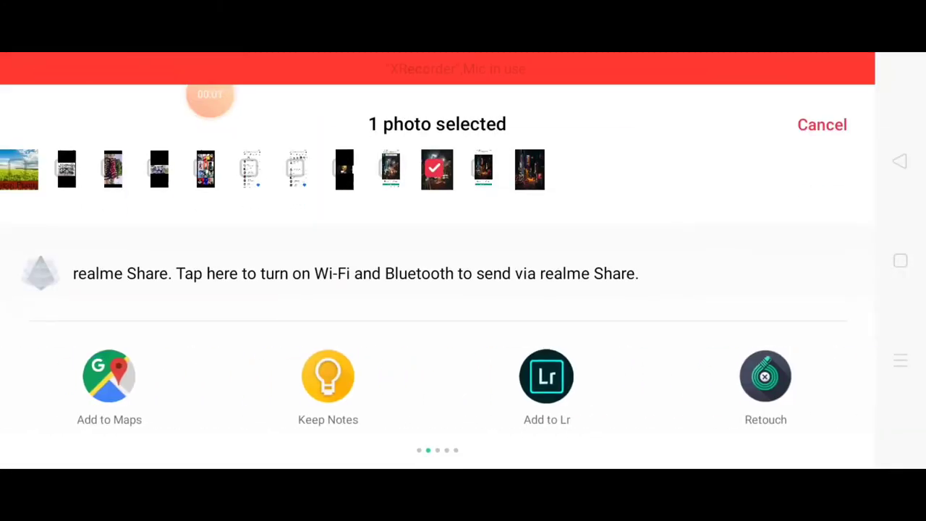
click(546, 377)
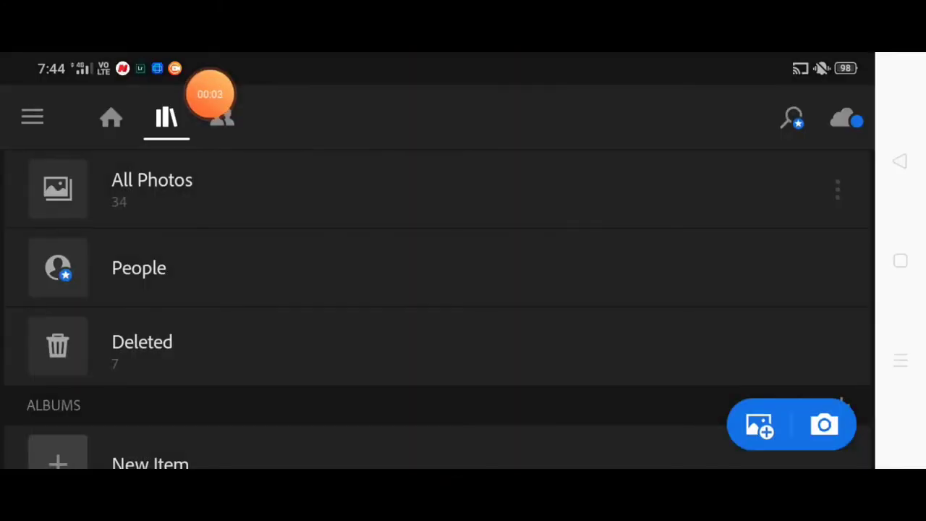
click(579, 188)
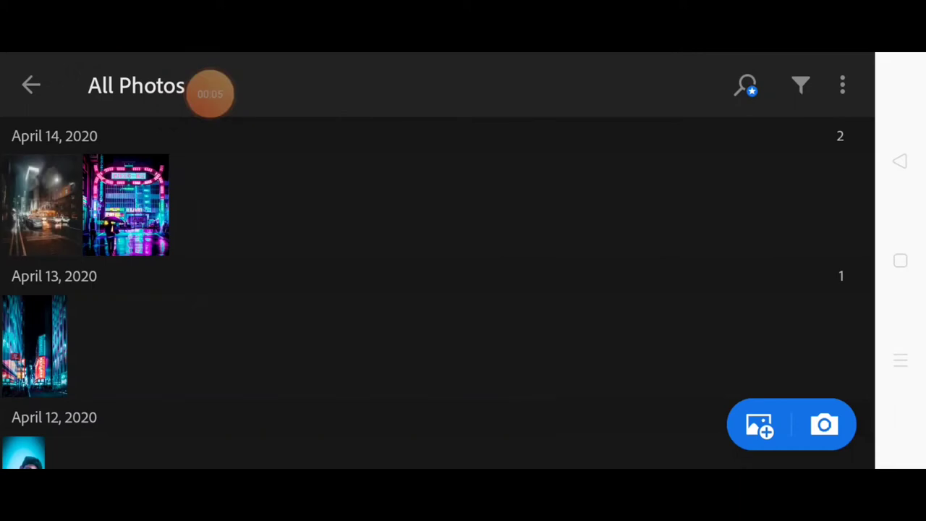
click(42, 205)
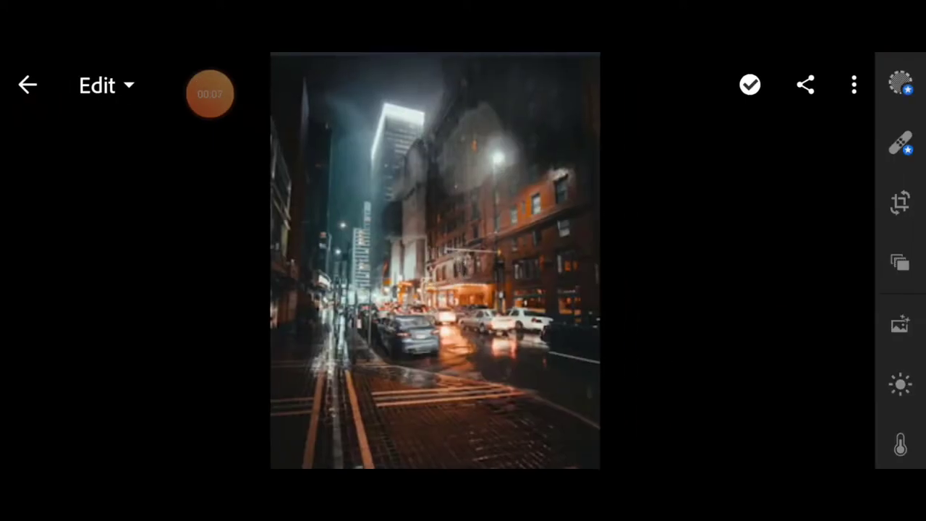
scroll(900, 289, down, 3)
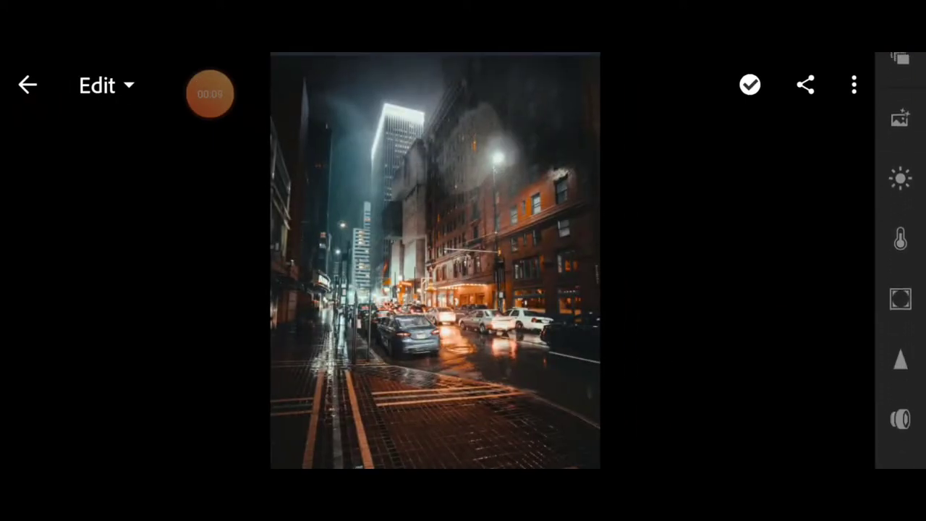
Set Light to exposure 0.10EV, shadows 13, whites 2 and blacks -20, with slight contrast tweaks
click(900, 170)
drag(714, 164, 718, 165)
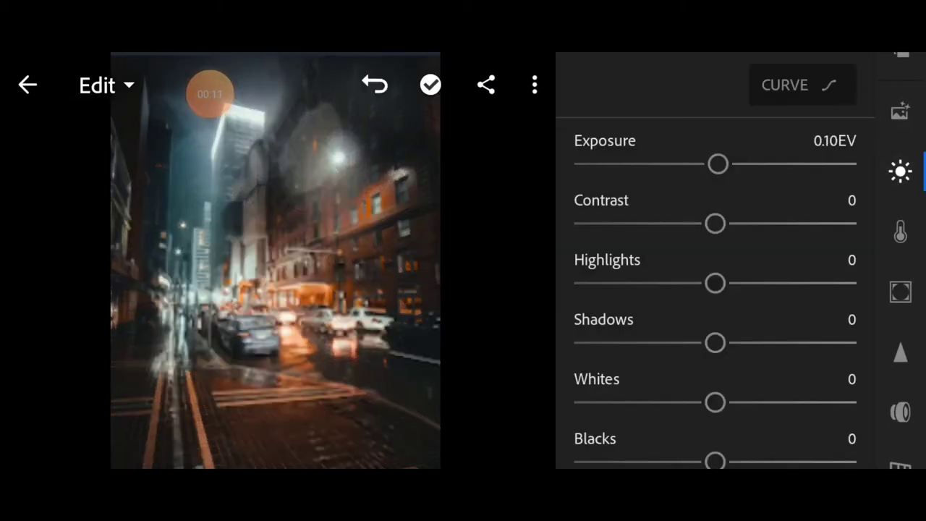
mouse_move(715, 223)
mouse_down()
mouse_move(746, 223)
mouse_move(604, 224)
mouse_move(717, 224)
mouse_move(703, 223)
mouse_move(728, 237)
mouse_move(680, 237)
mouse_move(725, 237)
mouse_move(718, 236)
mouse_up()
scroll(716, 289, down, 1)
mouse_move(714, 296)
mouse_down()
mouse_move(687, 296)
mouse_move(771, 296)
mouse_move(598, 296)
mouse_move(731, 296)
mouse_up()
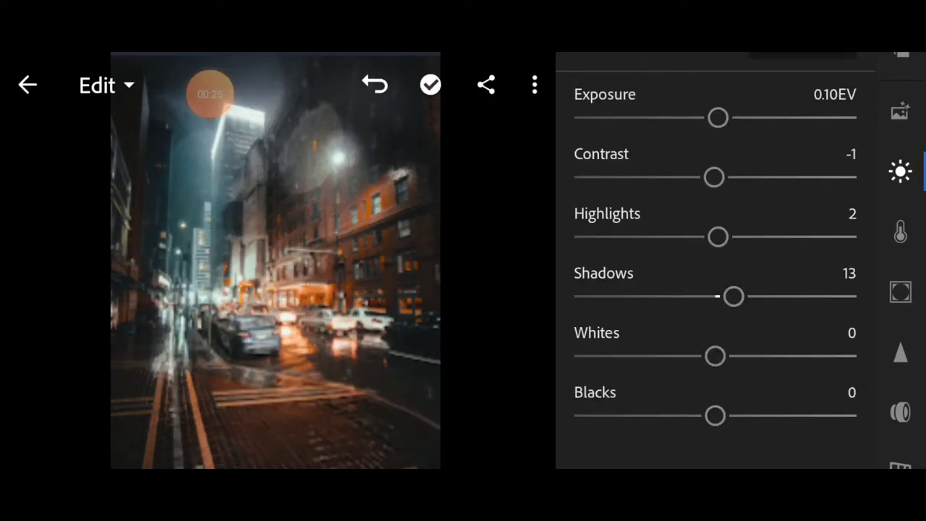
mouse_move(713, 355)
mouse_down()
mouse_move(645, 355)
mouse_move(749, 356)
mouse_move(687, 355)
mouse_move(719, 355)
mouse_up()
mouse_move(714, 415)
mouse_down()
mouse_move(668, 415)
mouse_move(698, 415)
mouse_up()
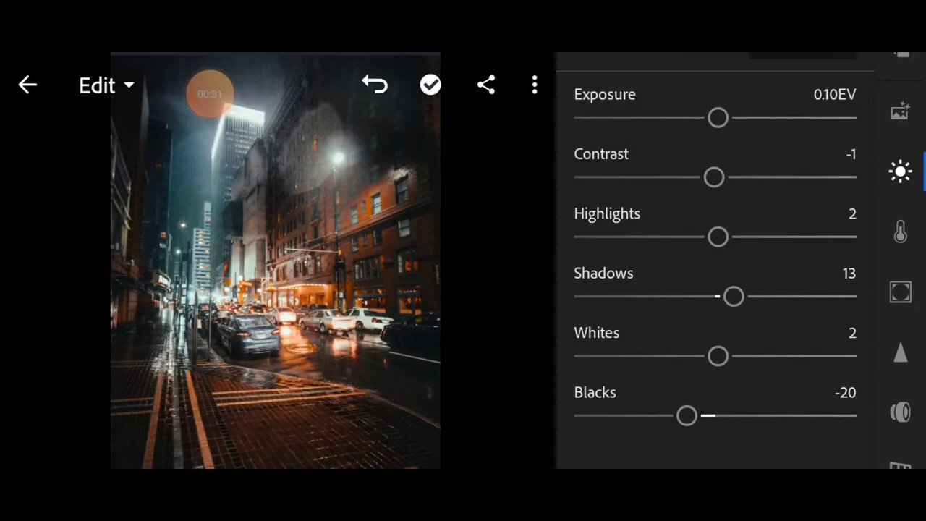
Set Color to temperature -15, tint 30, vibrance 15 and saturation 13
click(901, 232)
drag(715, 207, 702, 207)
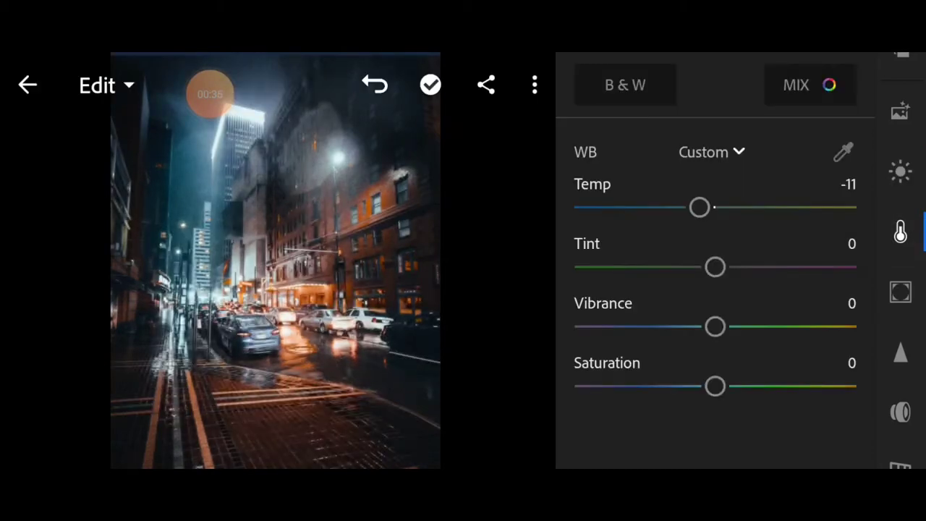
drag(714, 266, 758, 267)
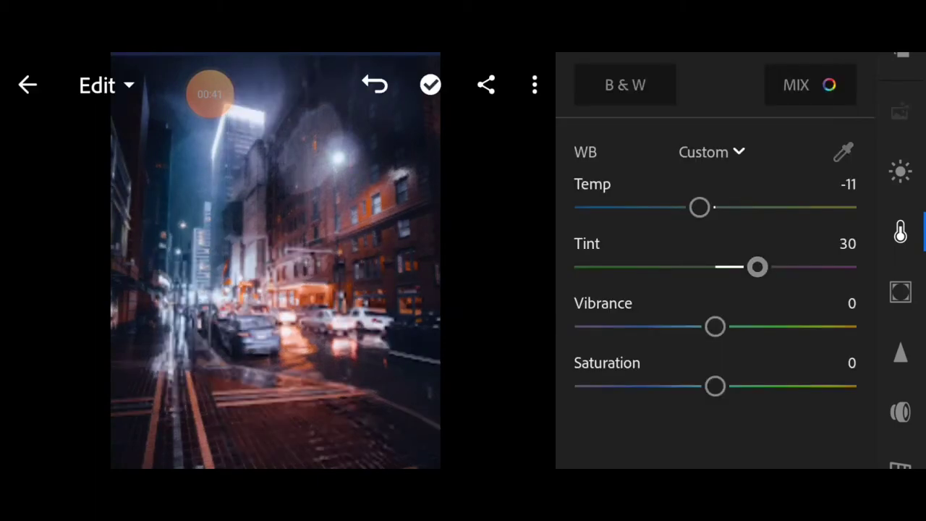
mouse_move(699, 207)
mouse_down()
mouse_move(675, 207)
mouse_move(694, 208)
mouse_up()
drag(714, 326, 736, 327)
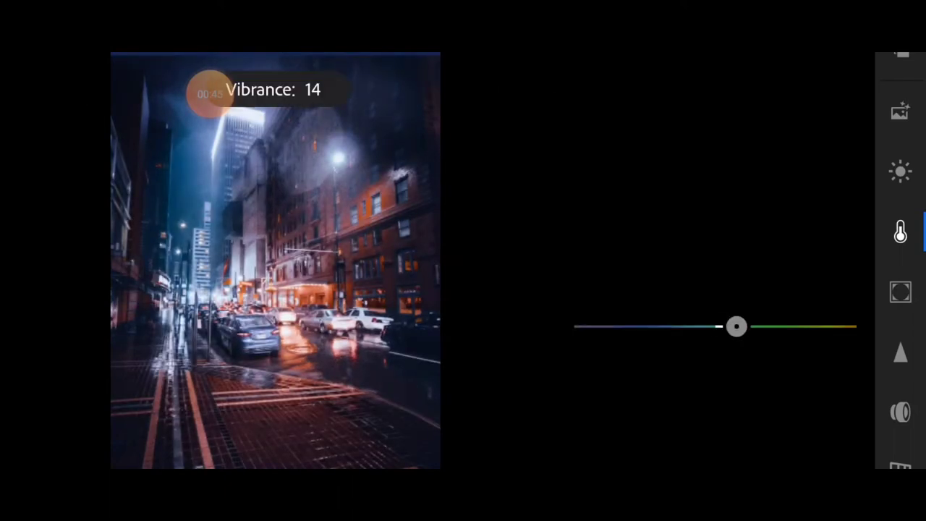
drag(715, 386, 733, 386)
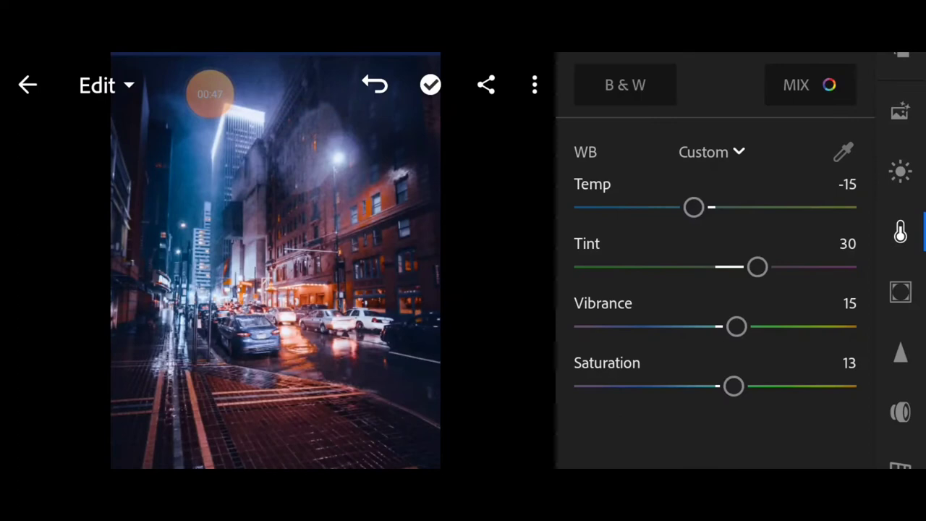
click(901, 292)
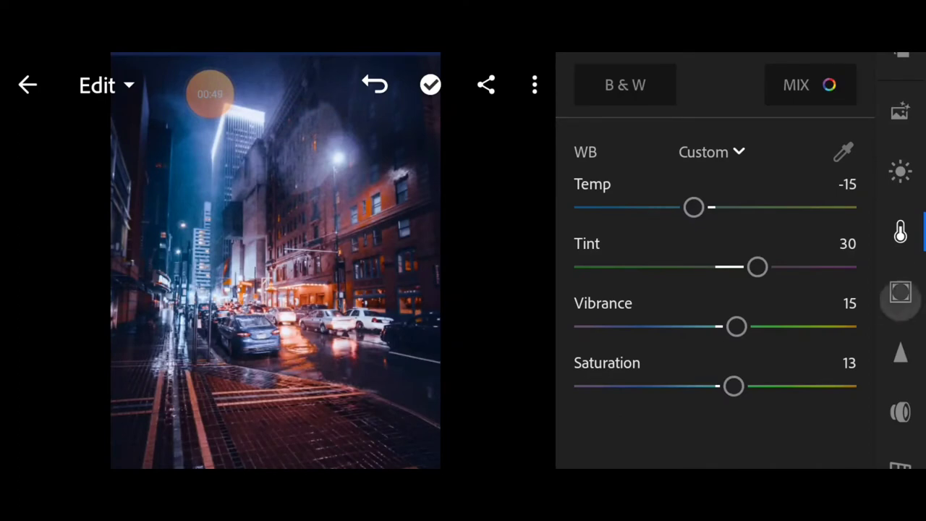
In the colour mix, set the reds to hue -100 and saturation 59
click(901, 232)
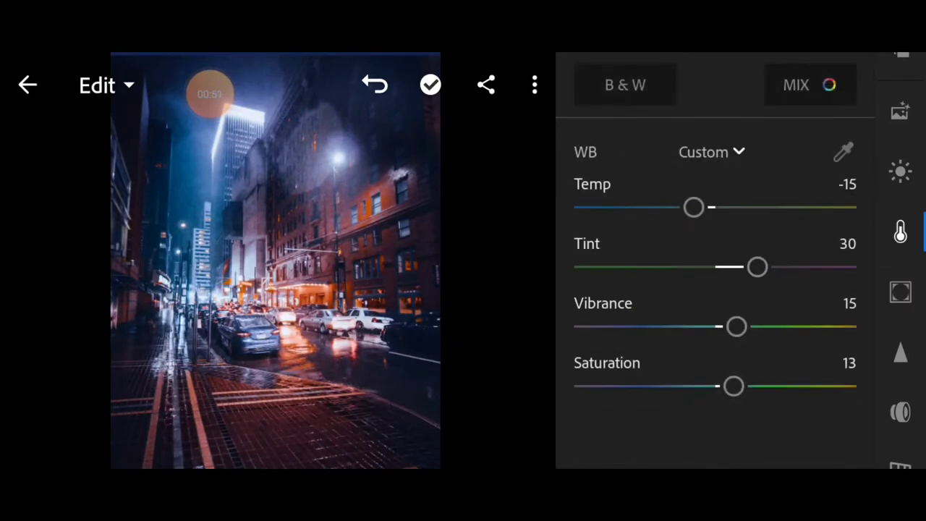
click(785, 85)
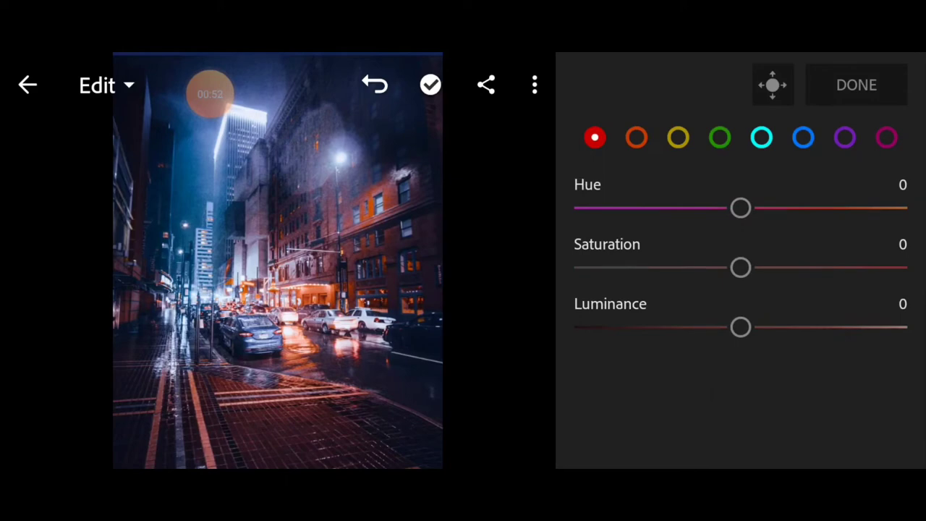
drag(740, 208, 573, 208)
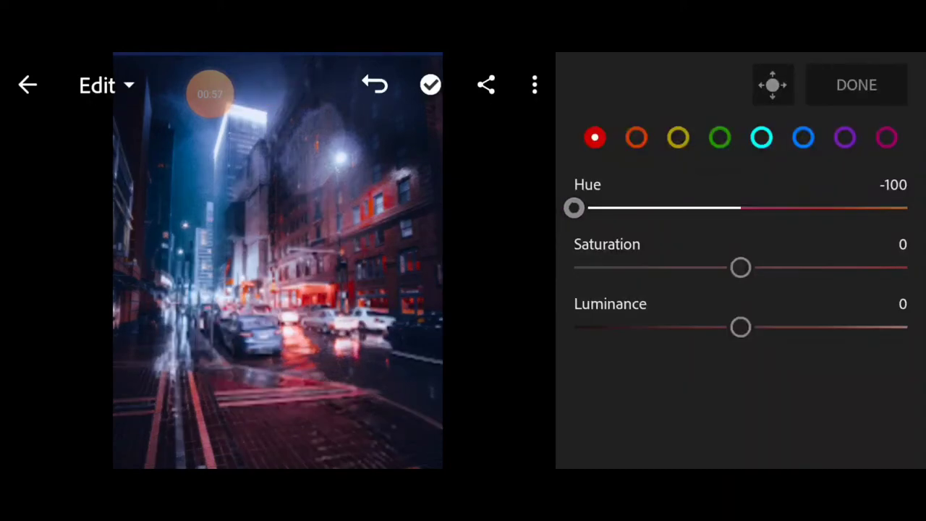
drag(740, 267, 839, 267)
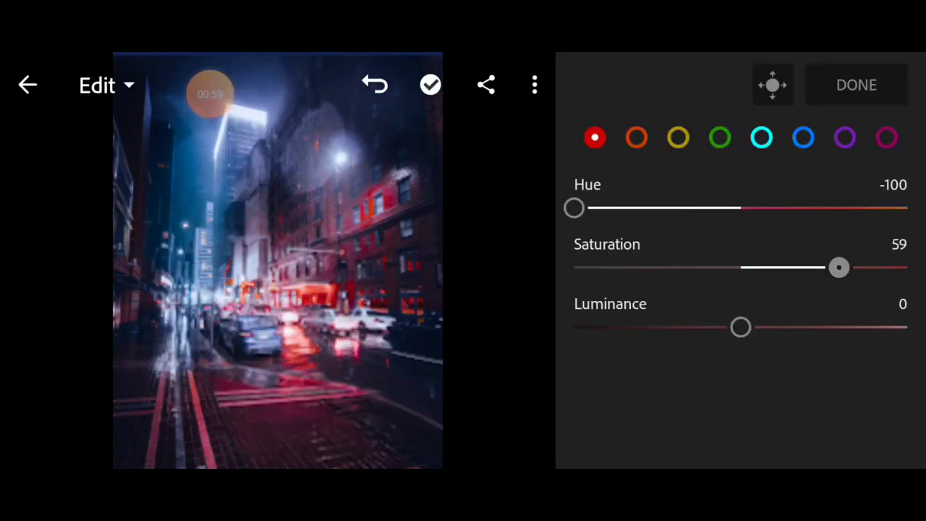
Desaturate the yellows to -98 and the greens to -100, comparing with the original
click(636, 137)
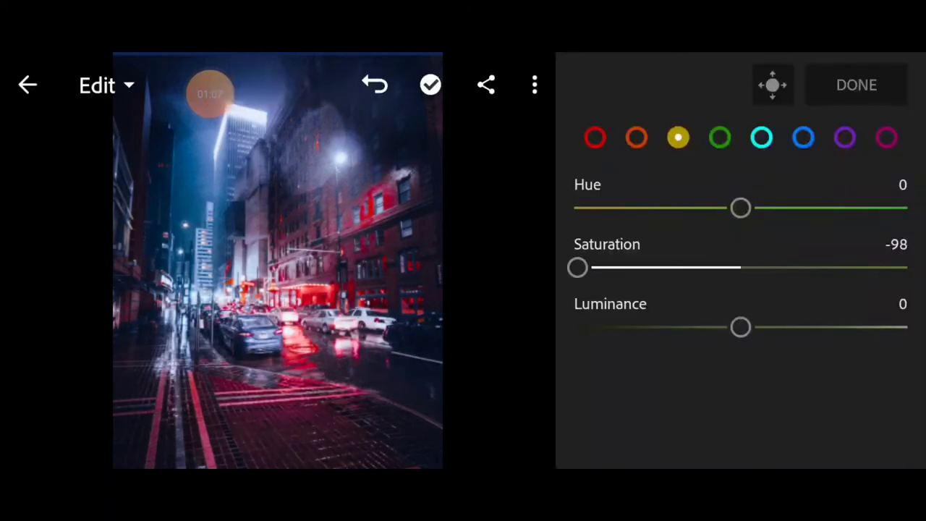
click(278, 261)
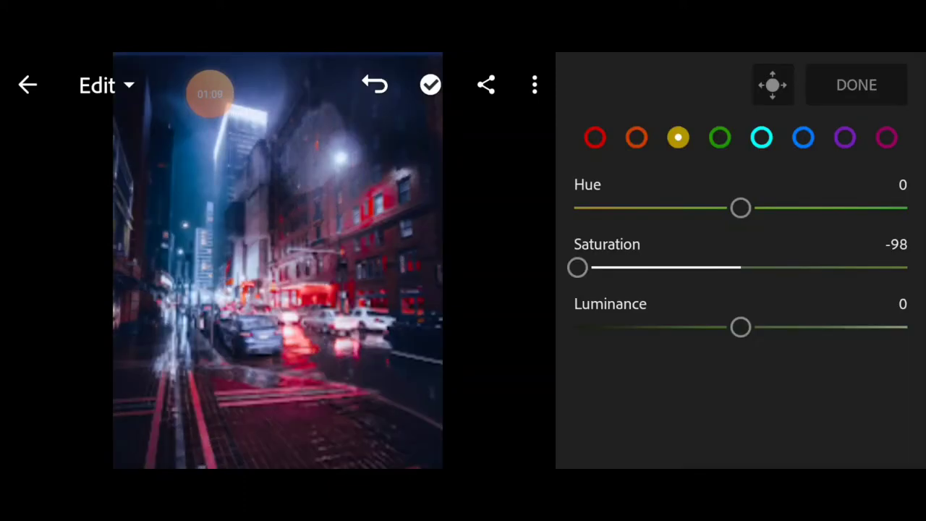
click(720, 138)
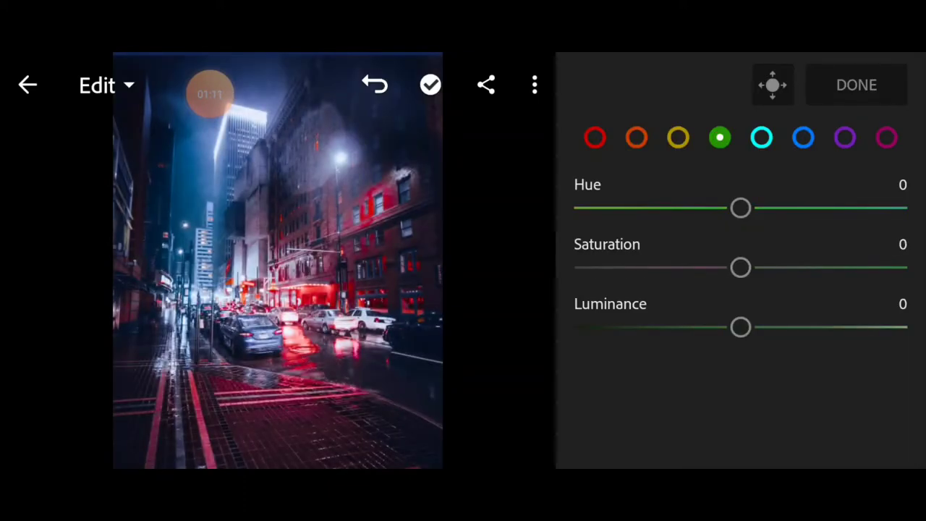
drag(740, 267, 574, 267)
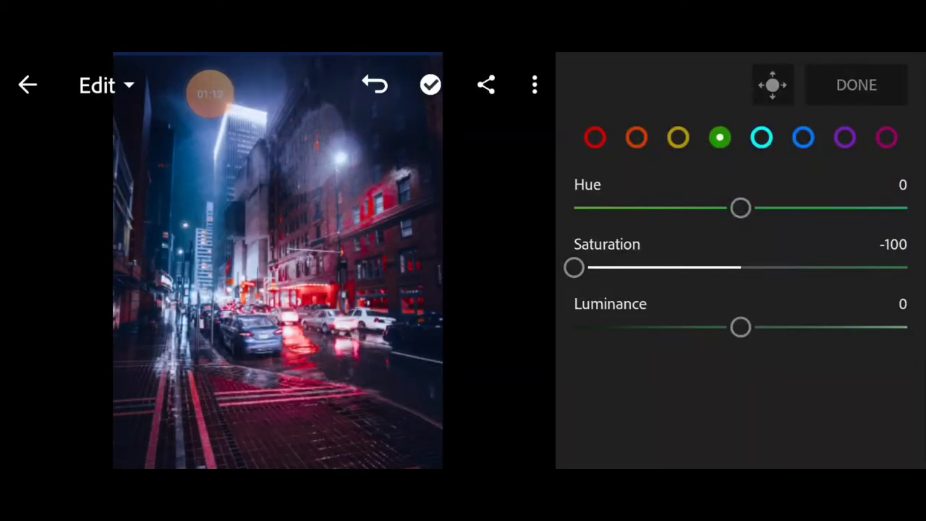
Set the blue mix to hue -53, saturation 84 and luminance 10 for a teal glow
click(761, 138)
click(803, 137)
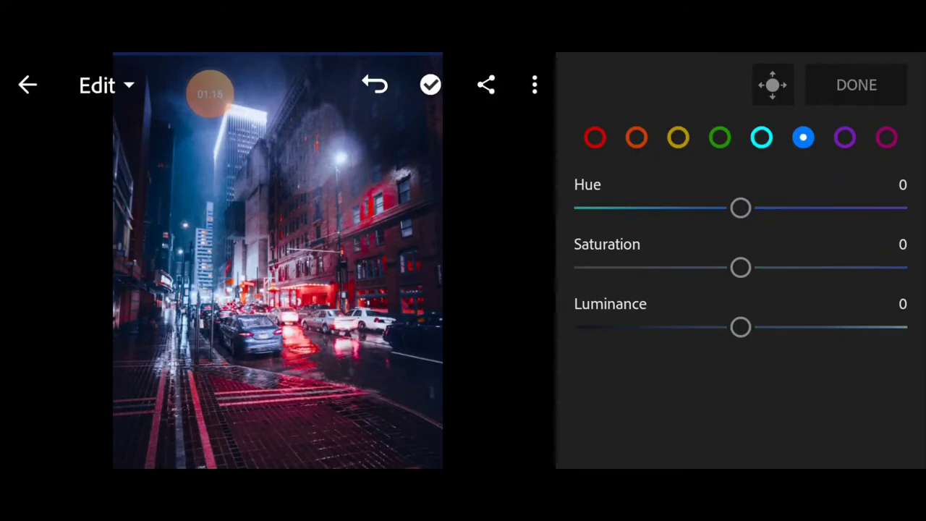
drag(741, 207, 685, 207)
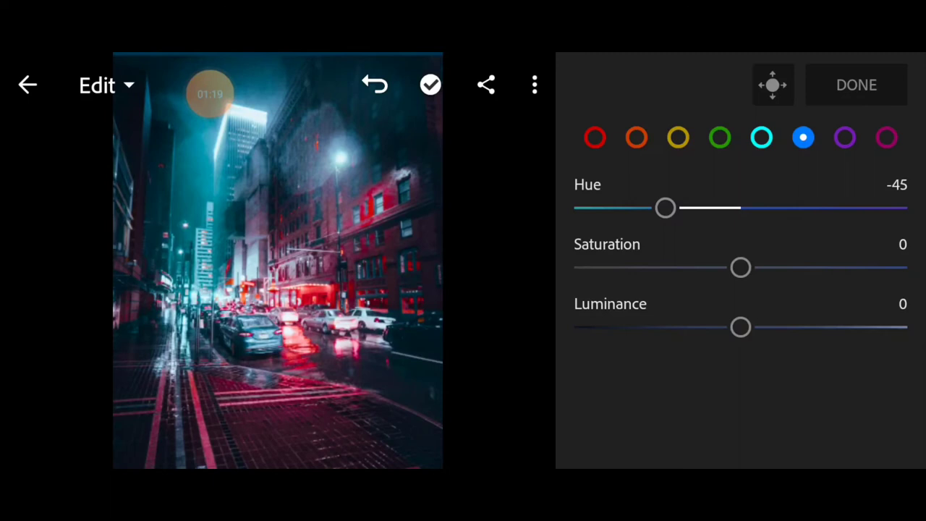
drag(740, 267, 859, 267)
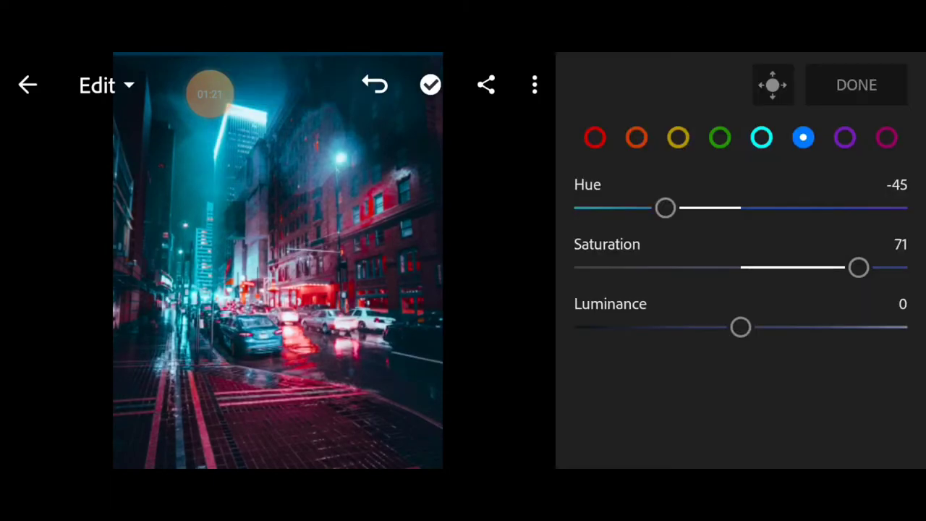
mouse_move(666, 207)
mouse_down()
mouse_move(574, 208)
mouse_move(654, 208)
mouse_up()
drag(859, 267, 879, 267)
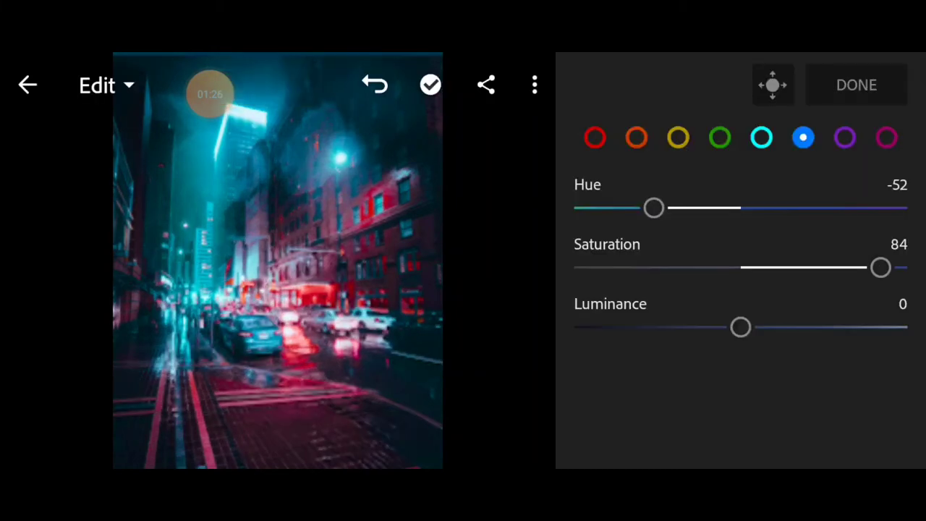
mouse_move(740, 327)
mouse_down()
mouse_move(823, 327)
mouse_move(745, 327)
mouse_move(772, 327)
mouse_move(756, 327)
mouse_up()
mouse_move(653, 208)
mouse_down()
mouse_move(641, 208)
mouse_move(652, 208)
mouse_up()
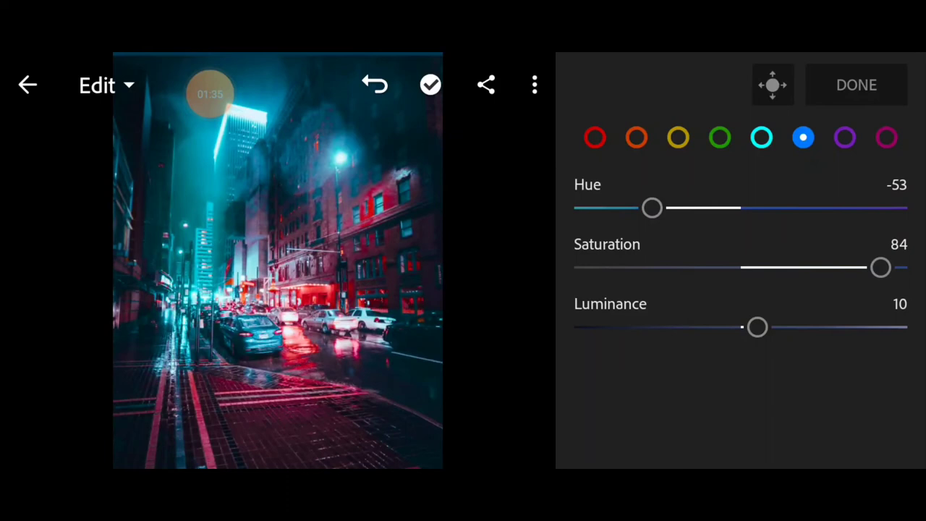
Set the magentas to hue 41, saturation 100 and luminance 31
click(886, 138)
drag(741, 268, 877, 268)
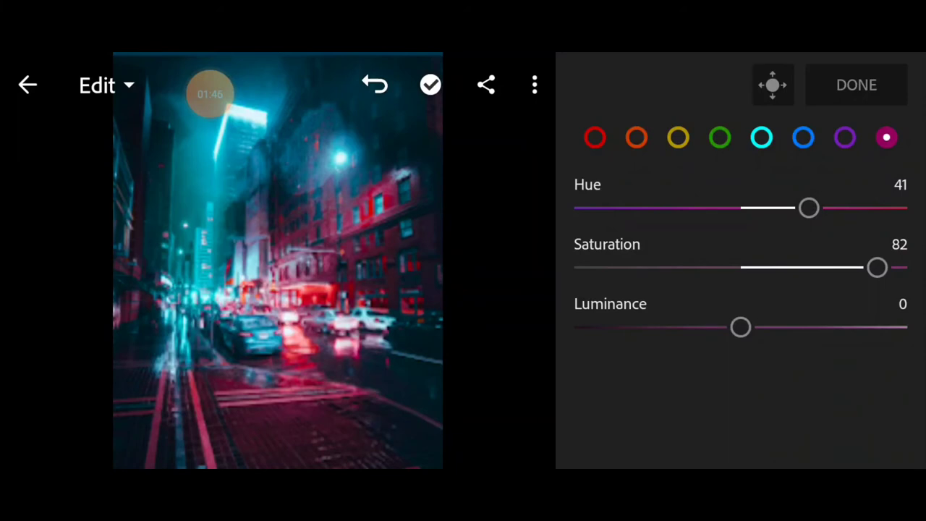
drag(877, 267, 907, 267)
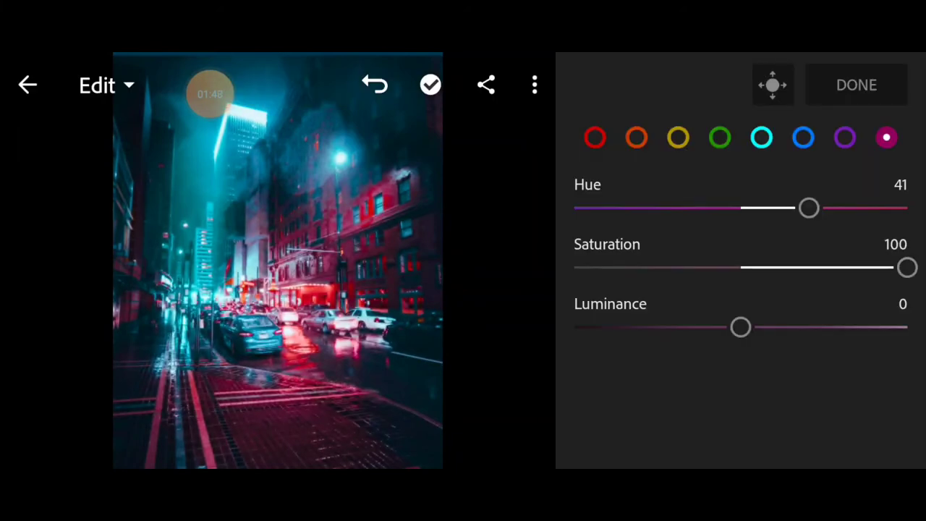
mouse_move(740, 327)
mouse_down()
mouse_move(833, 327)
mouse_move(688, 327)
mouse_move(849, 327)
mouse_move(792, 327)
mouse_up()
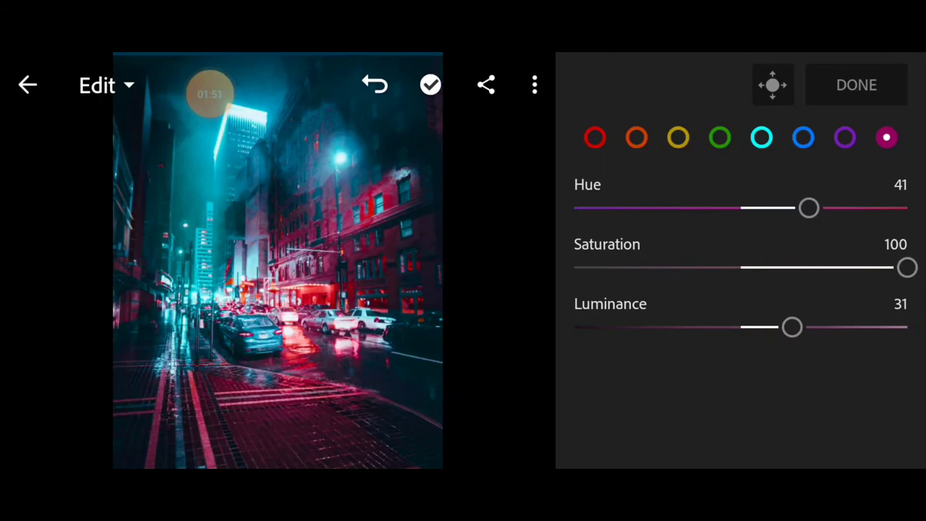
Raise red saturation at hue -100 and set the oranges to hue -100, saturation 26
click(594, 138)
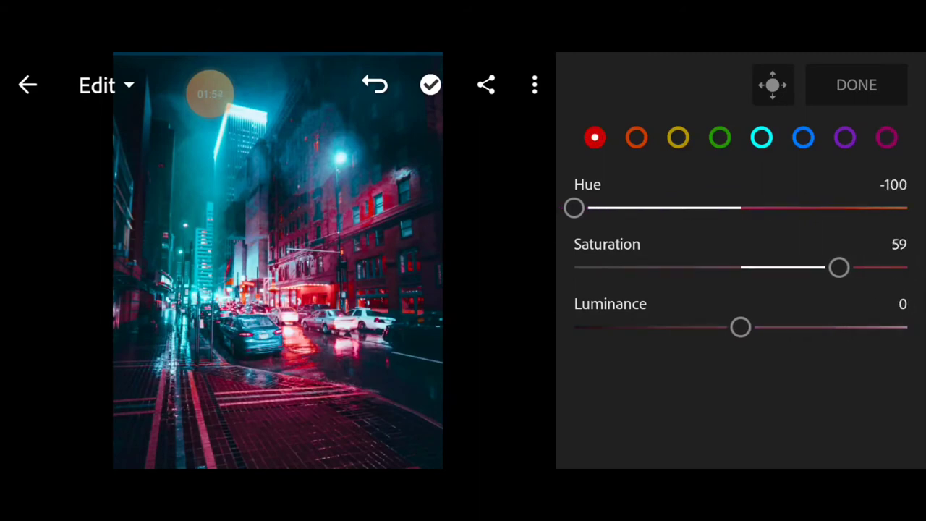
mouse_move(574, 208)
mouse_down()
mouse_move(584, 208)
mouse_move(574, 208)
mouse_up()
drag(839, 267, 880, 267)
click(637, 138)
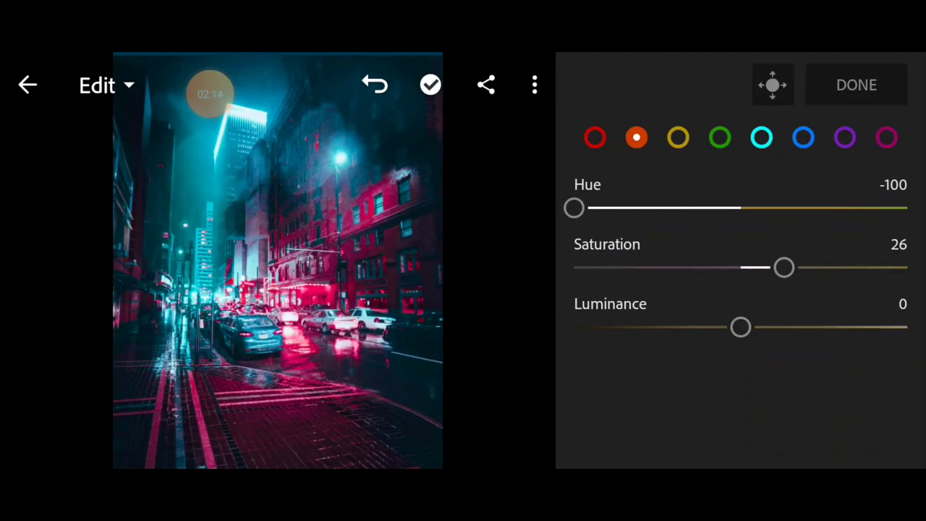
Close the colour mix and add texture 6, clarity 4 and dehaze 5
click(857, 84)
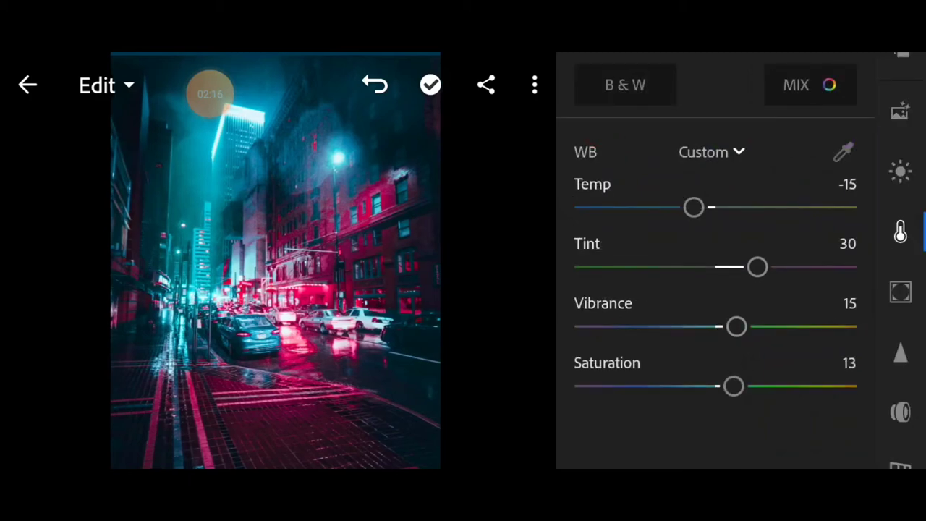
click(900, 292)
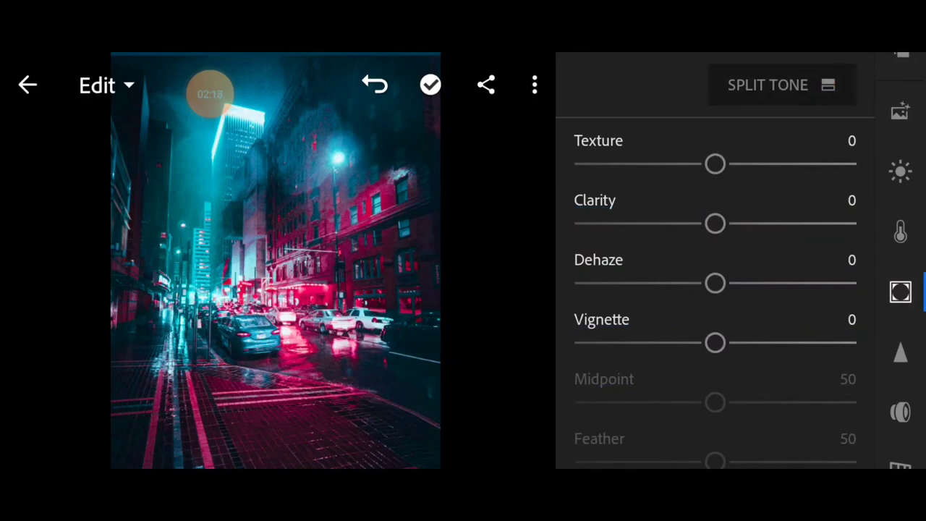
drag(718, 164, 723, 164)
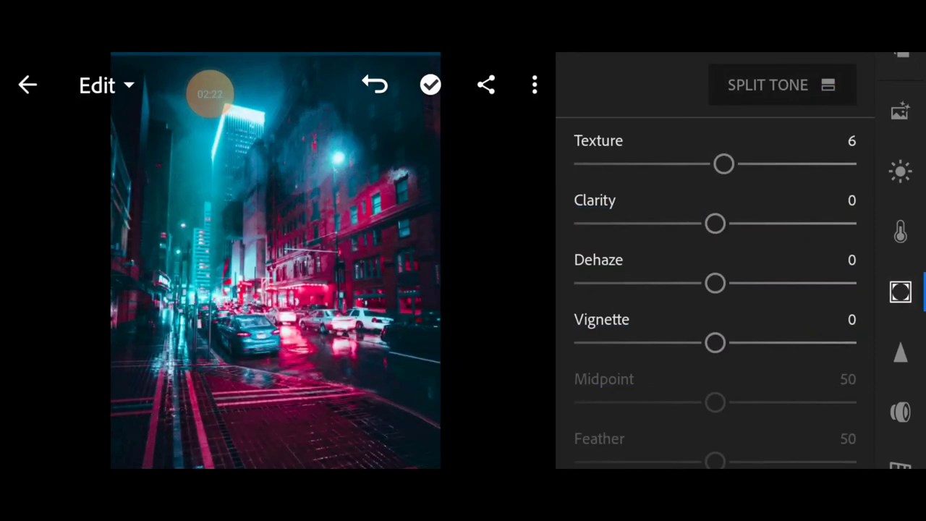
drag(715, 223, 721, 223)
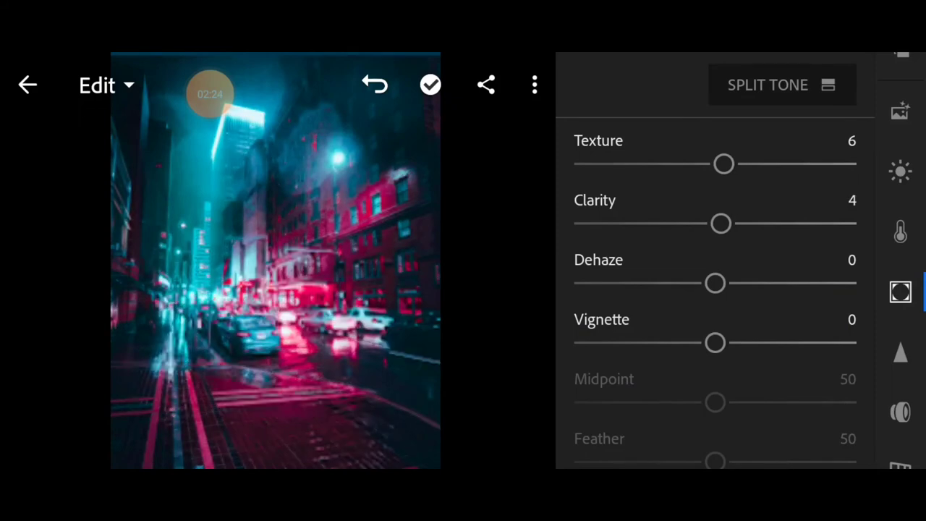
scroll(714, 289, down, 3)
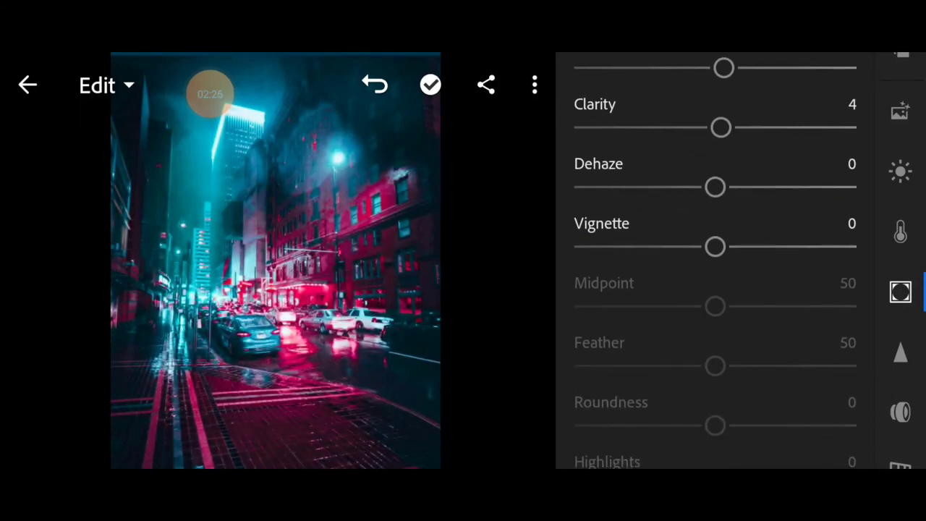
mouse_move(715, 186)
mouse_down()
mouse_move(734, 188)
mouse_move(699, 188)
mouse_move(722, 188)
mouse_up()
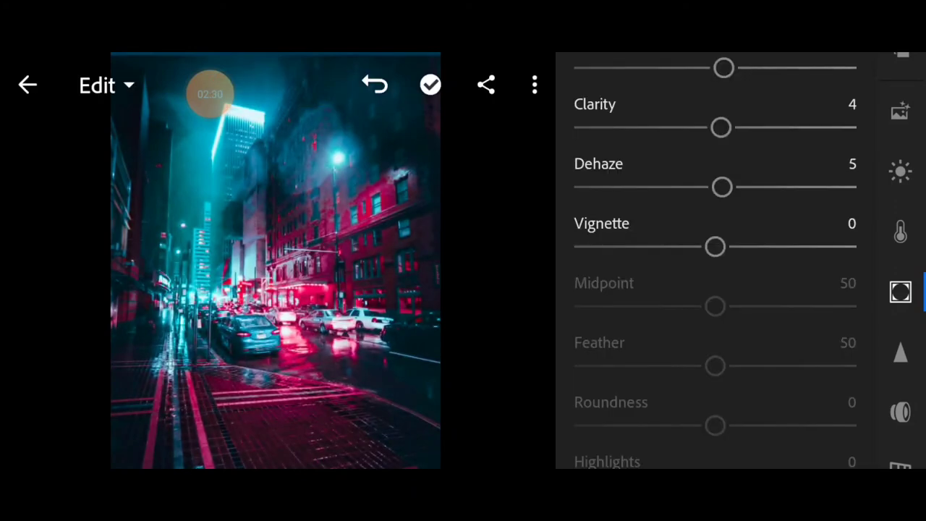
Darken the corners with a -43 vignette and add grain amount 2
drag(715, 247, 668, 246)
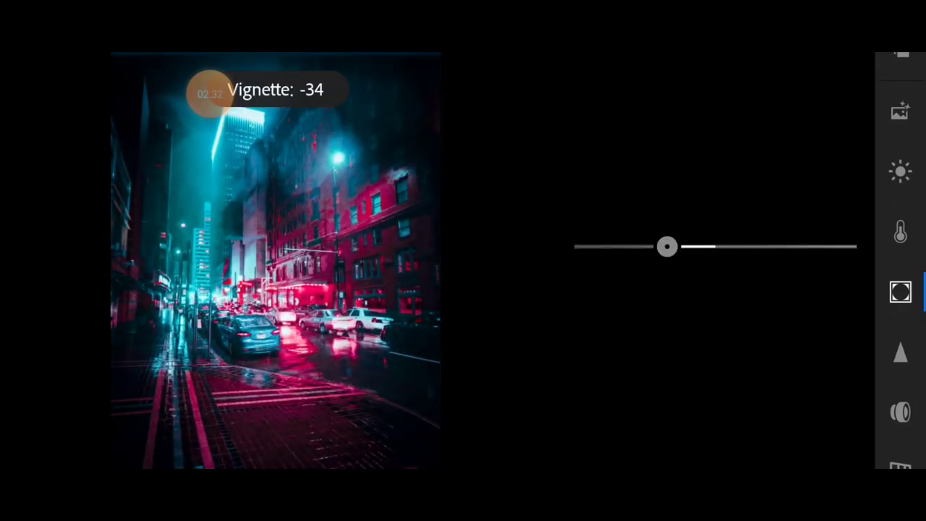
drag(667, 247, 654, 247)
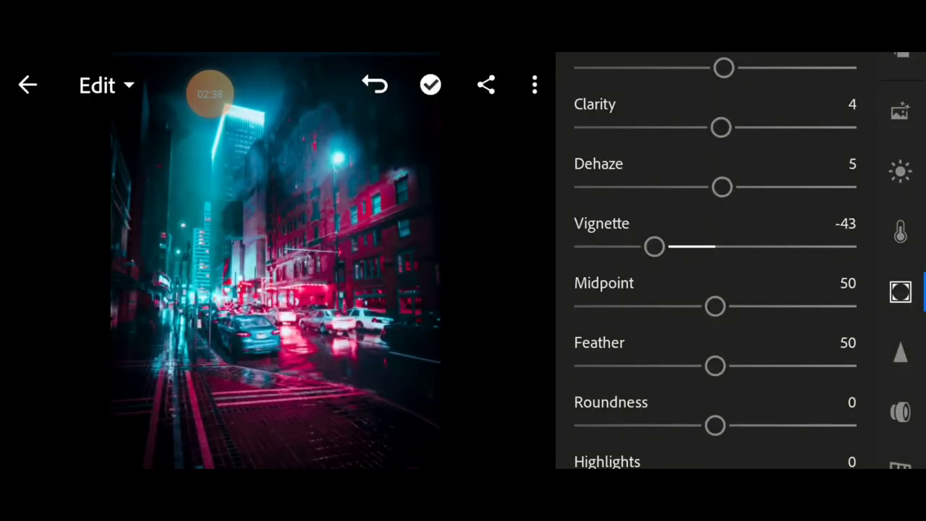
scroll(709, 290, down, 2)
scroll(709, 290, down, 3)
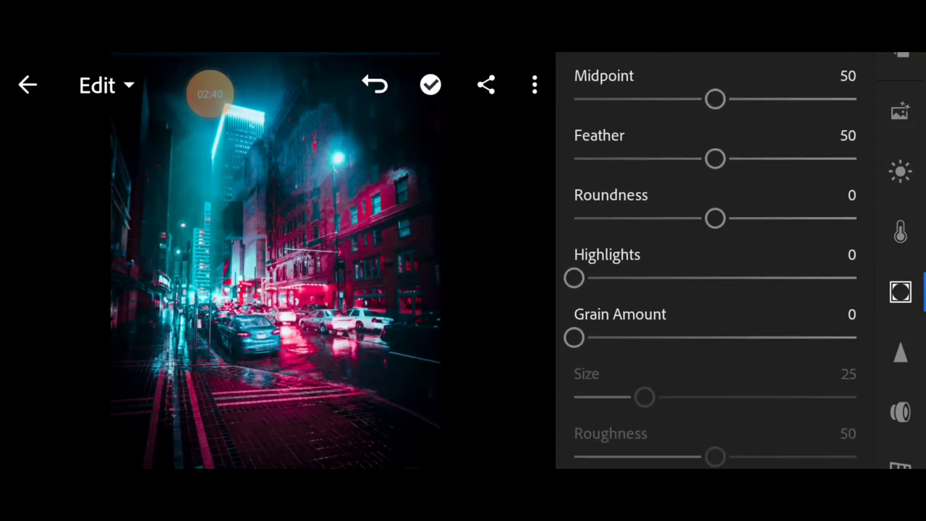
click(577, 337)
Set Detail to sharpening 2, noise reduction 37, colour noise reduction 1 and smoothness 72
drag(577, 337, 580, 337)
click(900, 353)
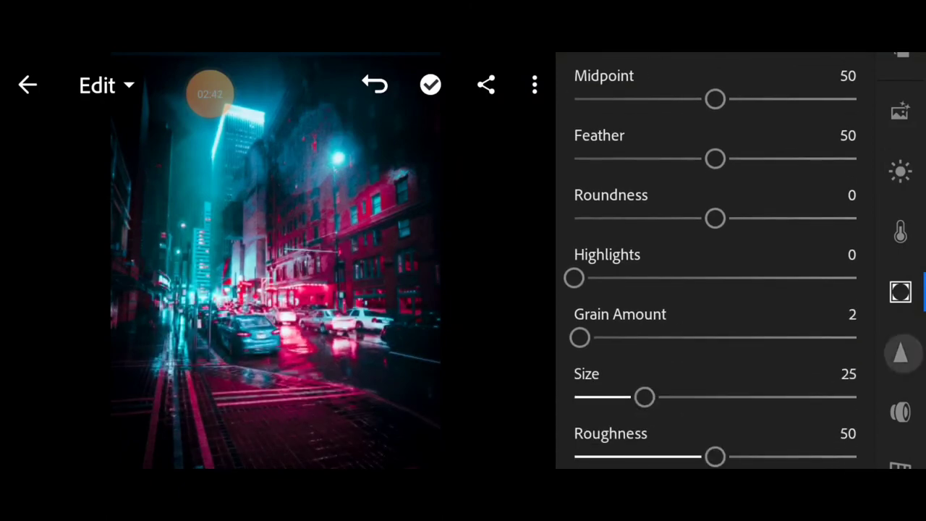
drag(574, 99, 578, 99)
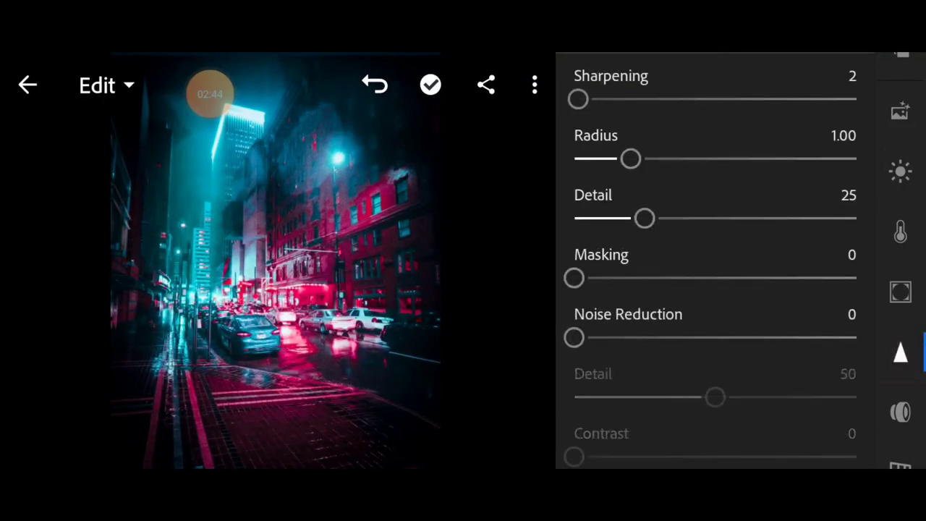
drag(574, 337, 678, 337)
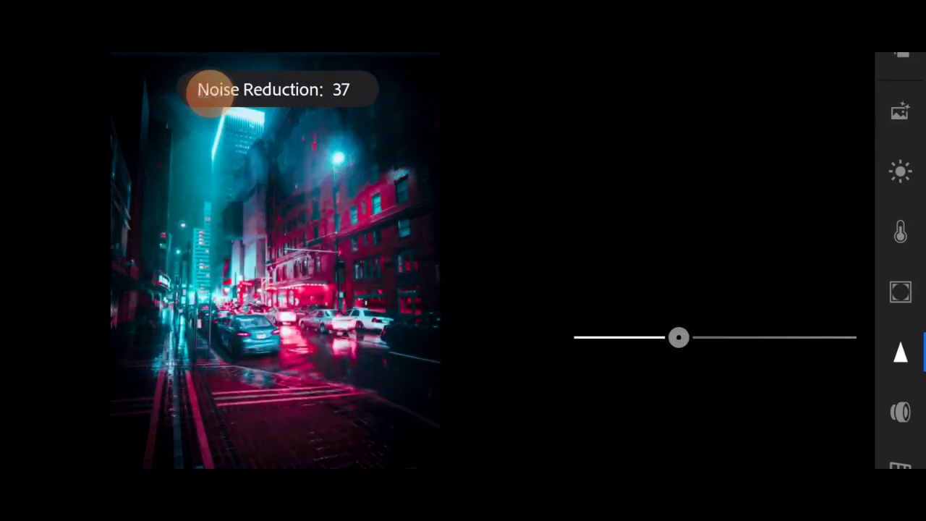
drag(678, 337, 678, 337)
scroll(706, 260, down, 5)
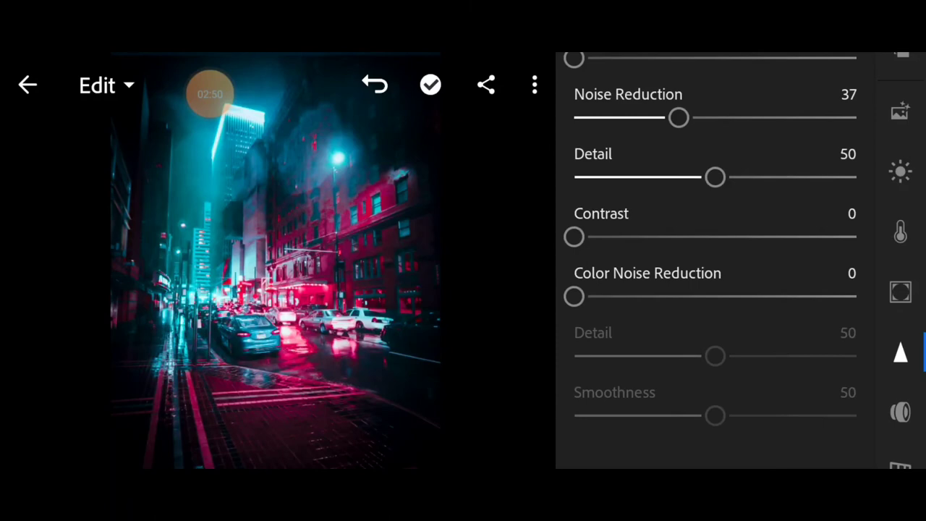
click(574, 296)
drag(715, 416, 777, 416)
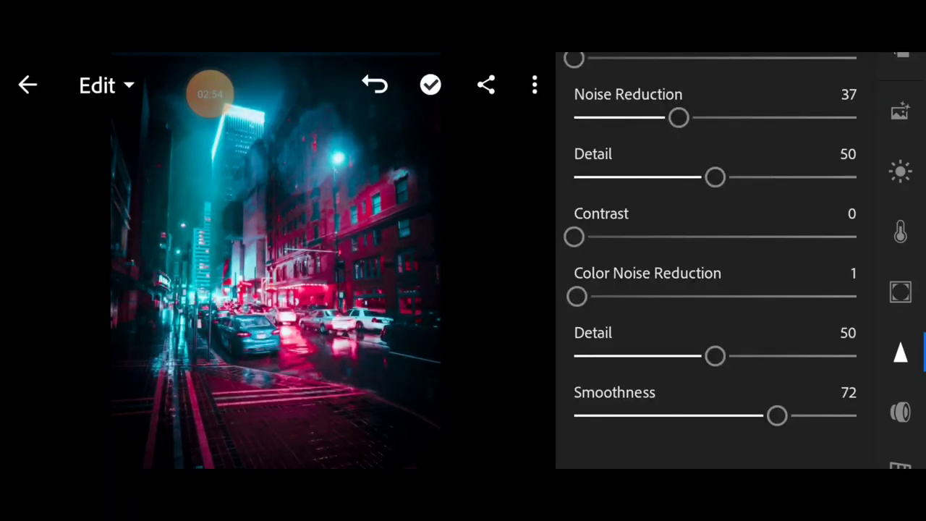